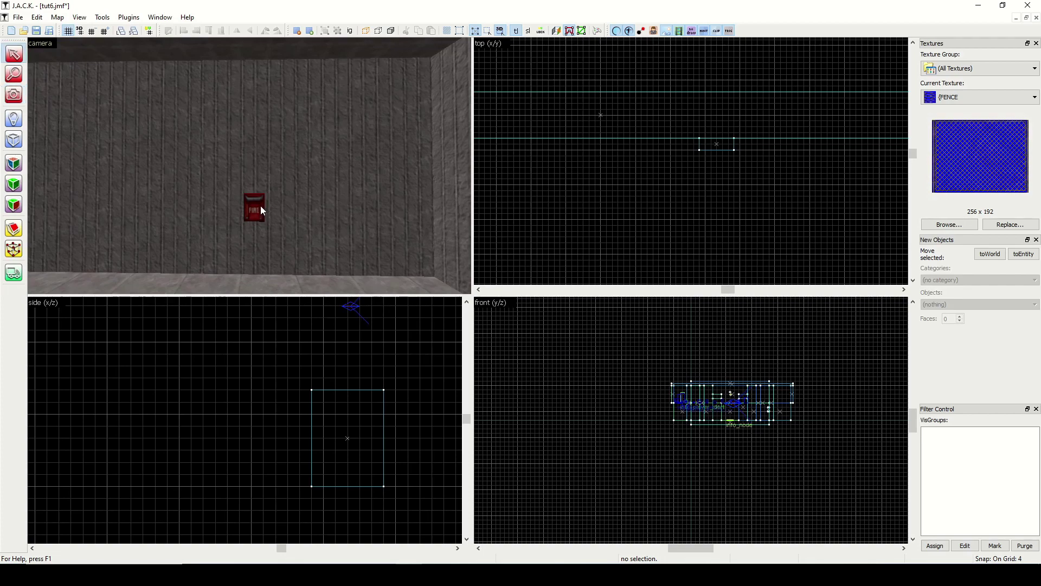
- Tie the red 'FIRE' alarm brush to a func_wall entity, then clear the selection
left_click(261, 209)
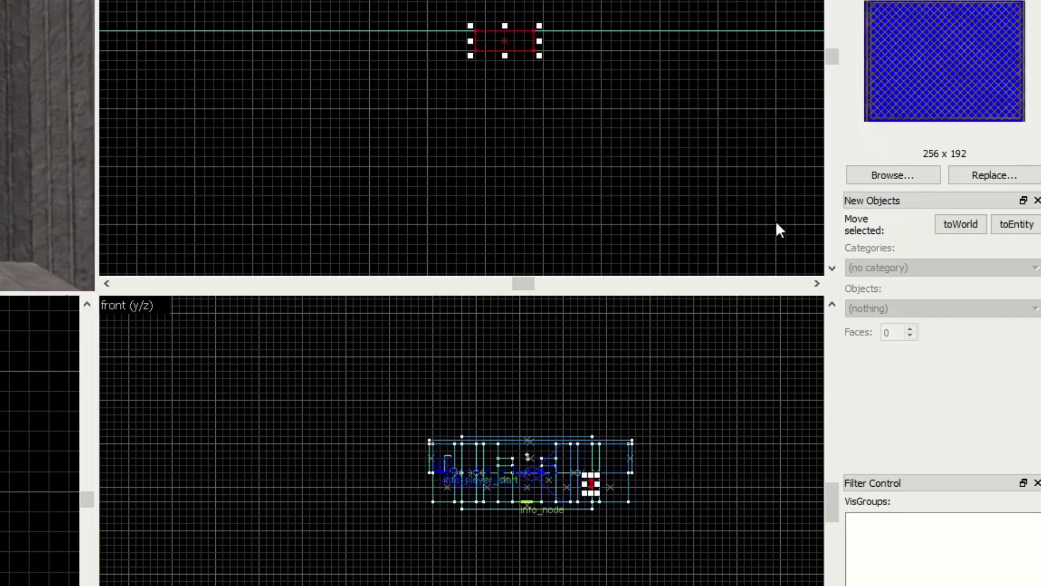
left_click(1017, 225)
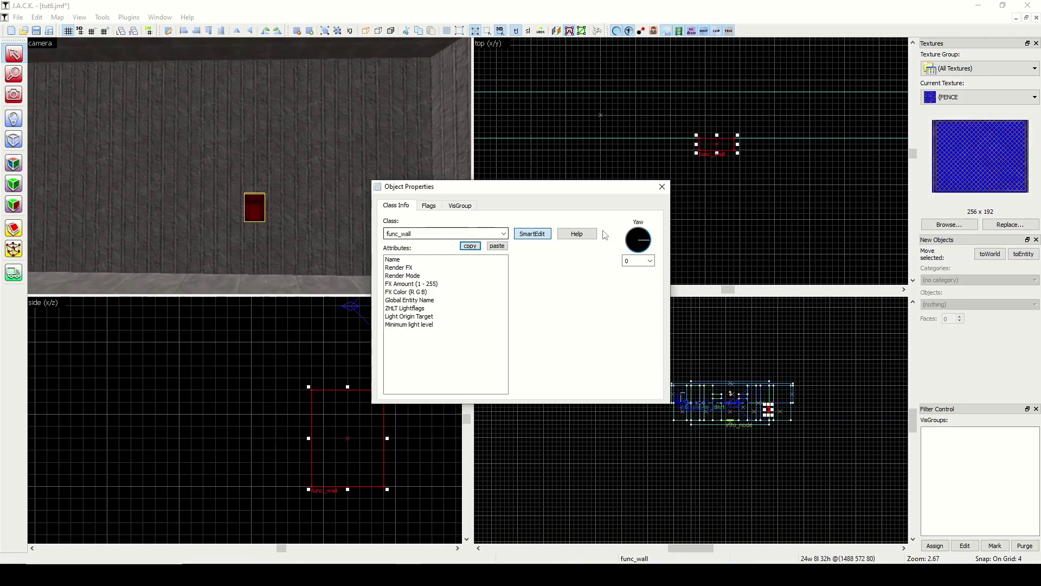
left_click(662, 186)
left_click(443, 376)
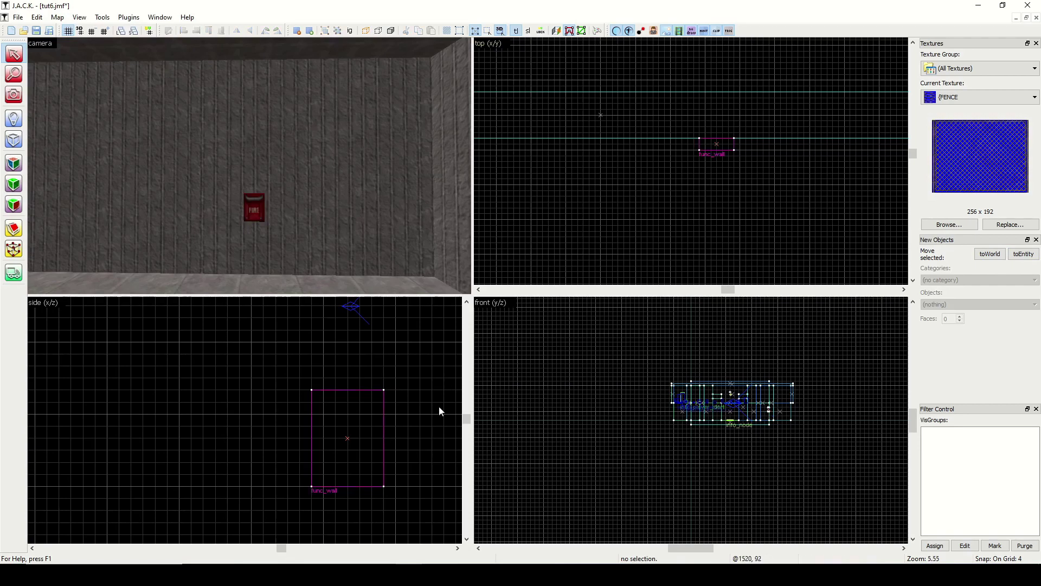
scroll(436, 412, "down", 3)
scroll(810, 435, "up", 3)
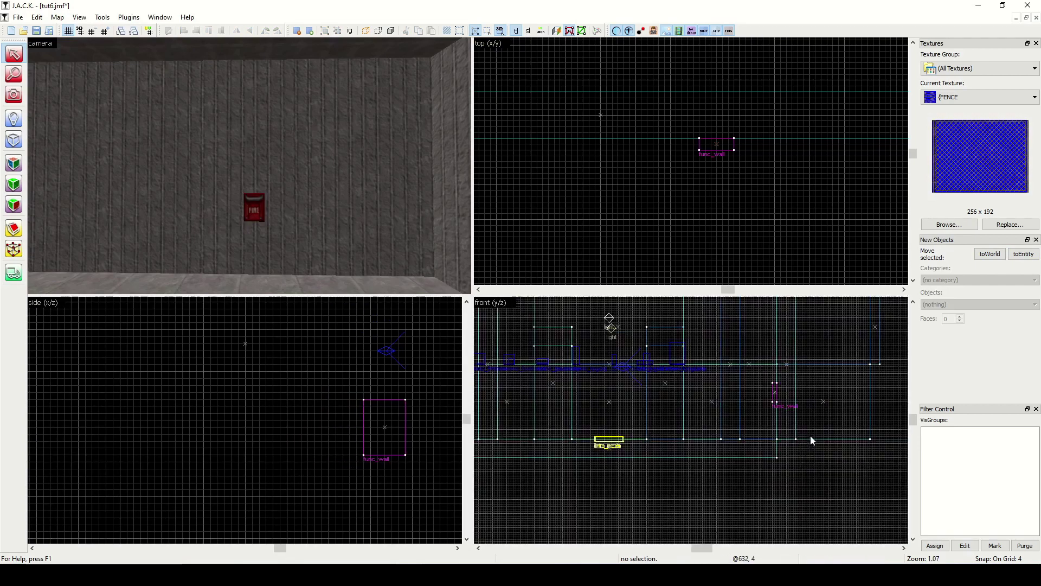
scroll(791, 391, "up", 2)
scroll(408, 424, "down", 4)
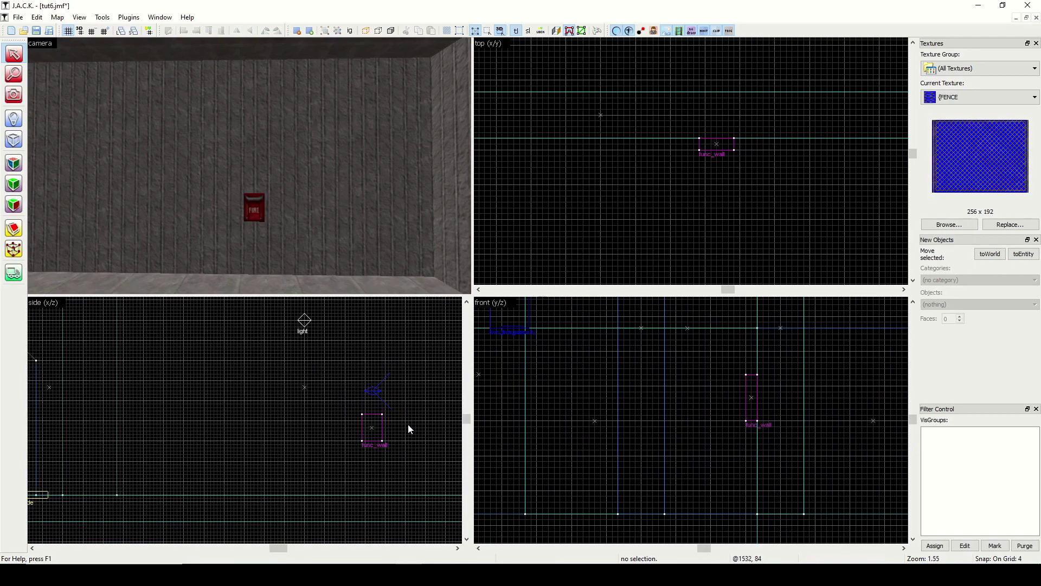
scroll(428, 419, "up", 3)
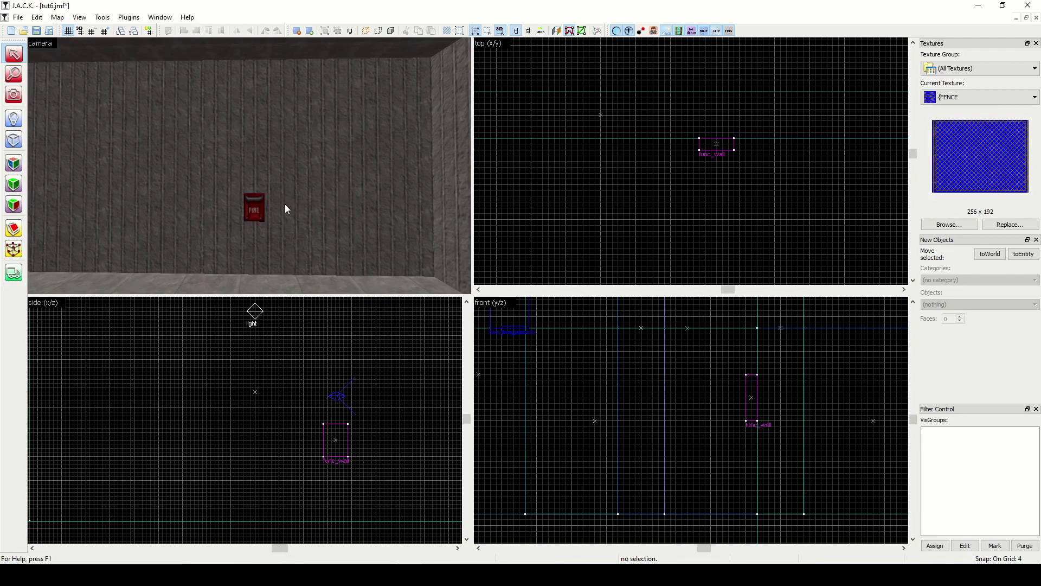
left_click(255, 209)
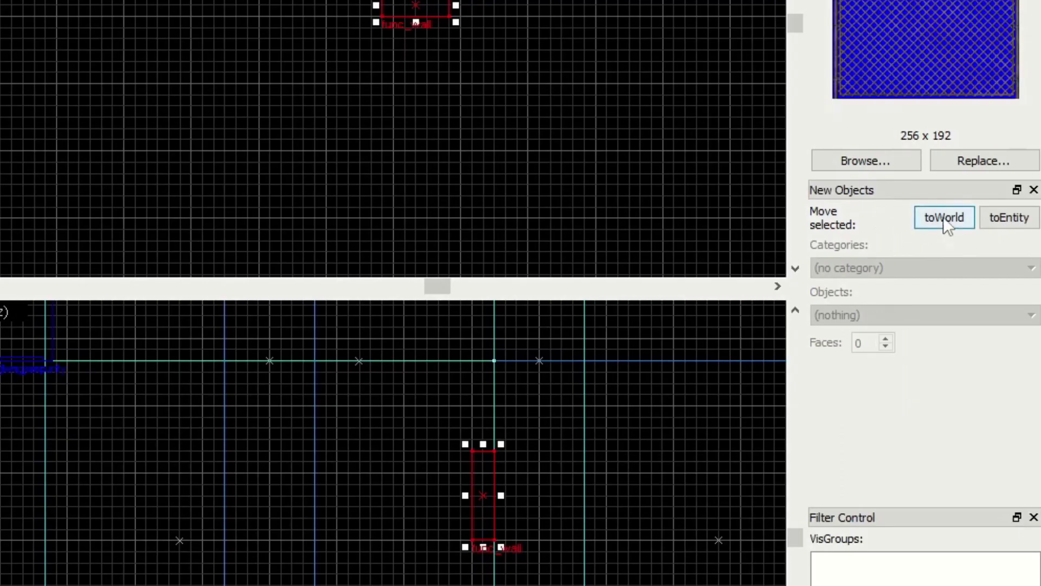
left_click(942, 217)
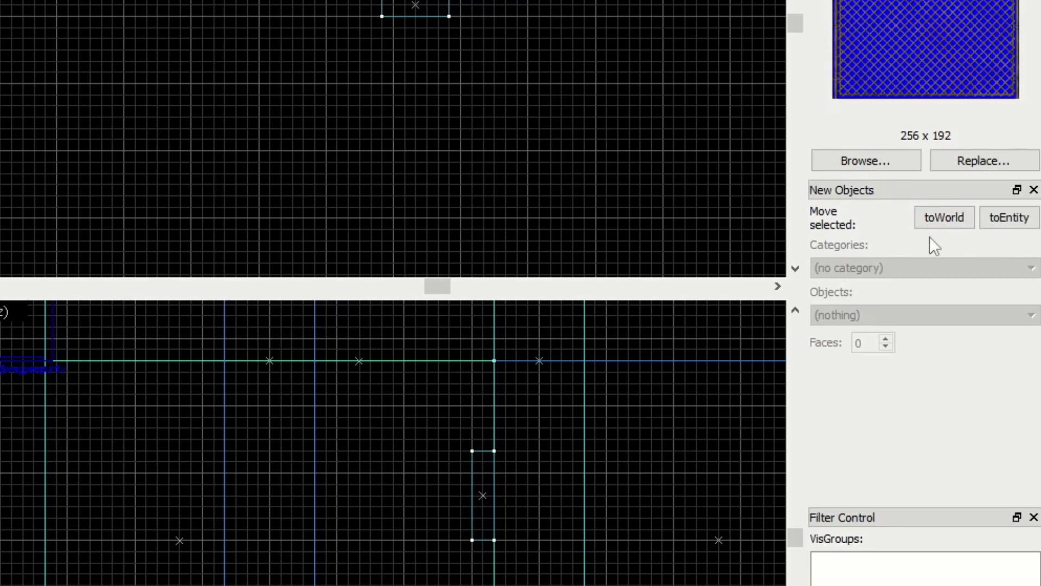
left_click(1008, 217)
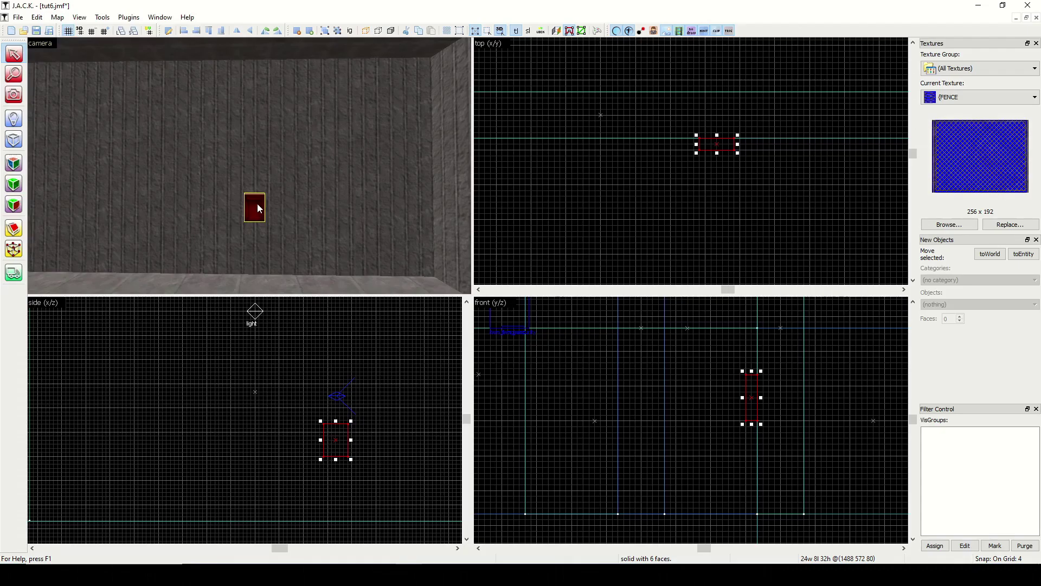
key("alt+Return")
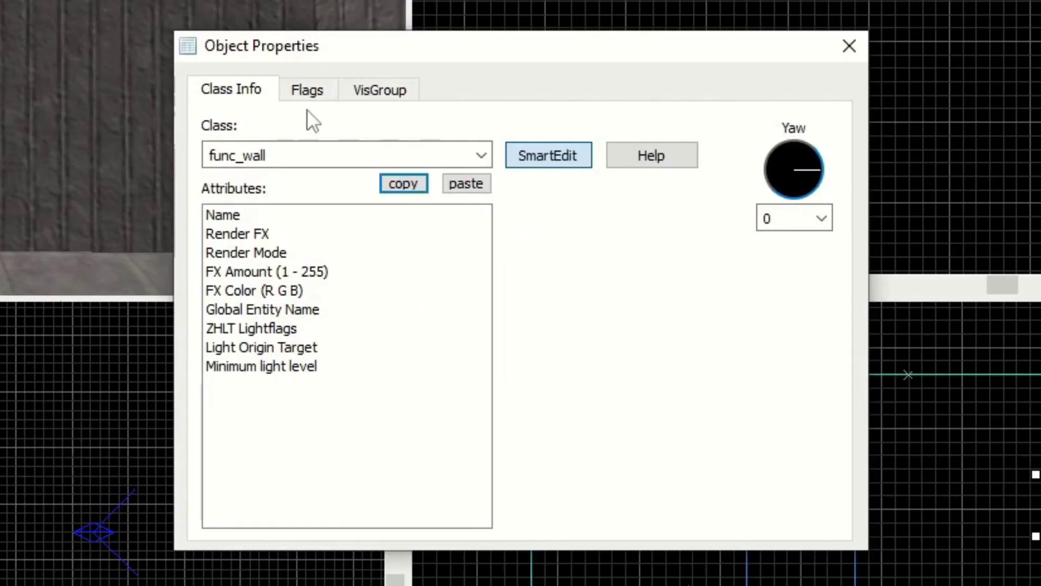
left_click(294, 253)
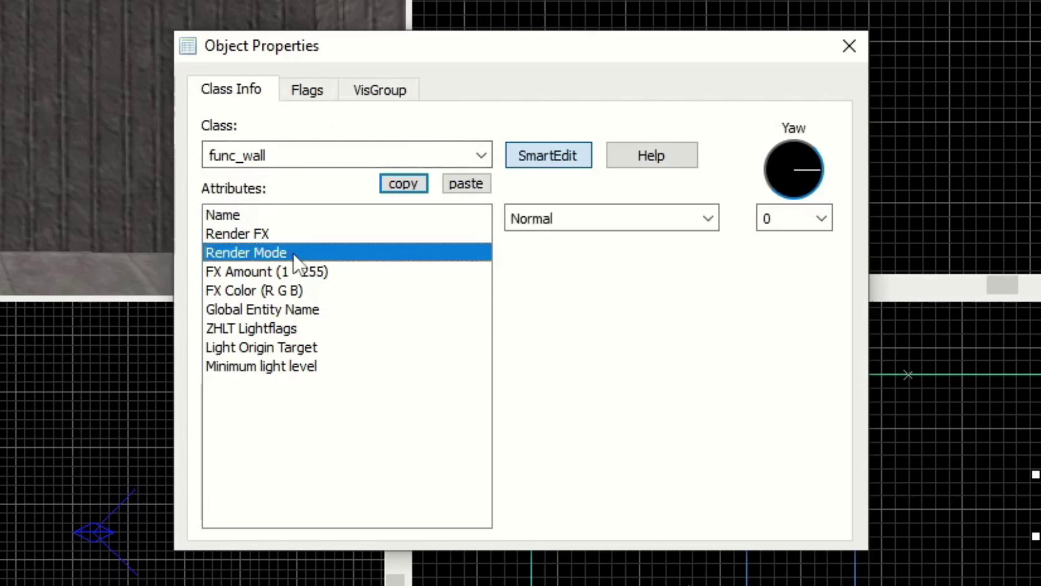
left_click(290, 236)
left_click(283, 267)
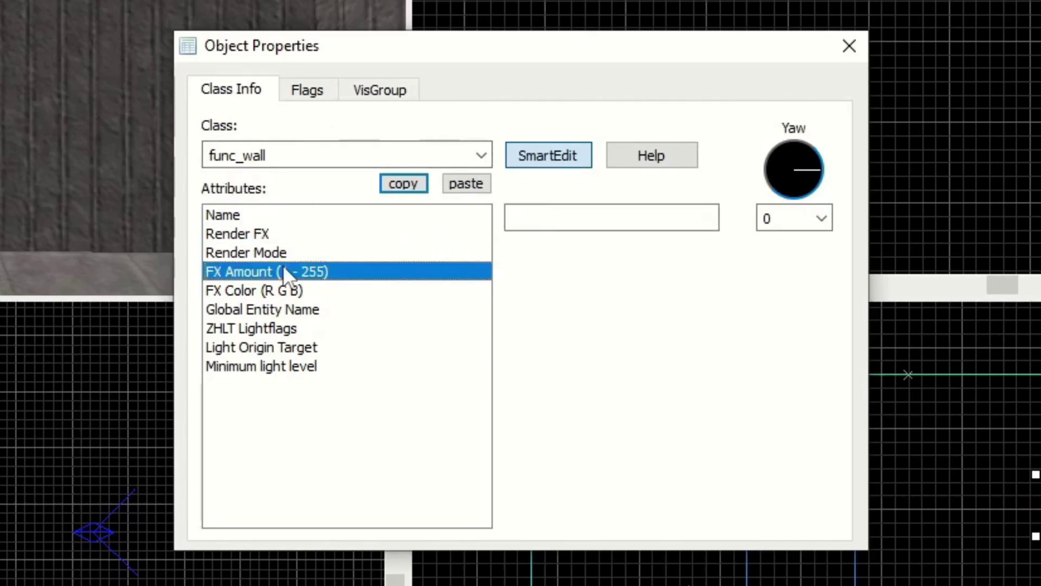
left_click(289, 254)
left_click(293, 234)
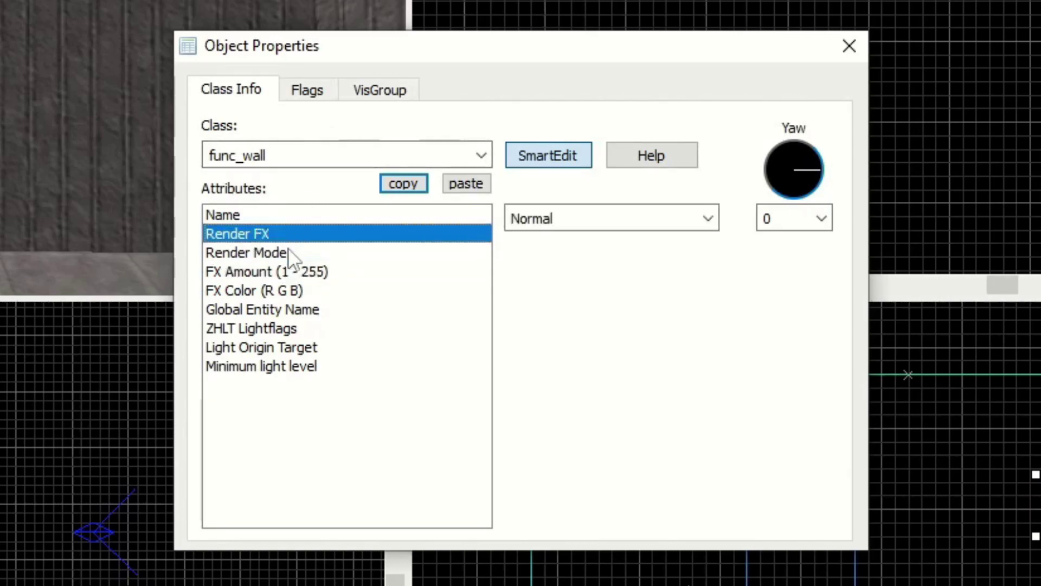
left_click(289, 253)
left_click(304, 272)
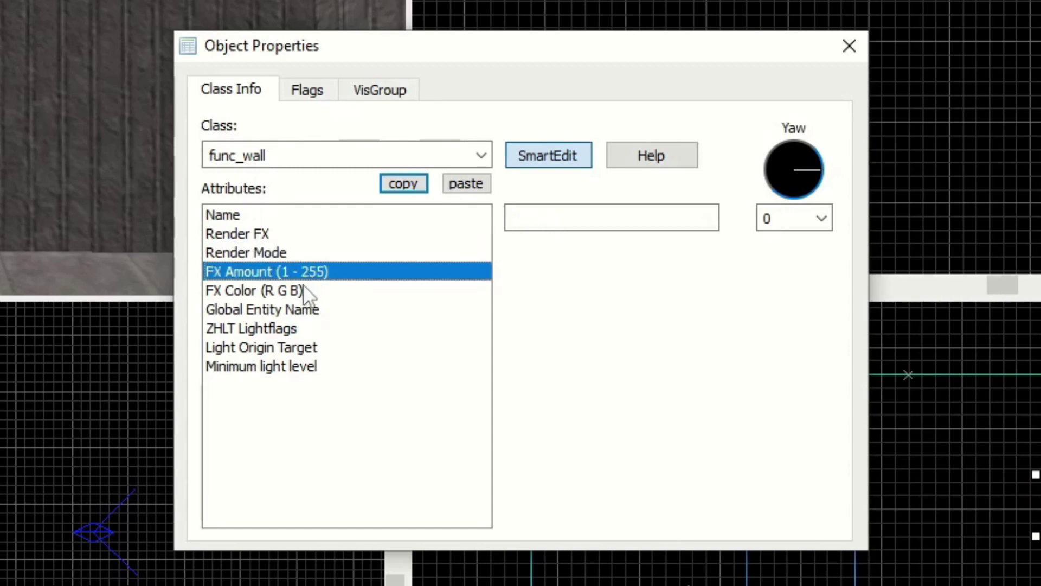
left_click(304, 288)
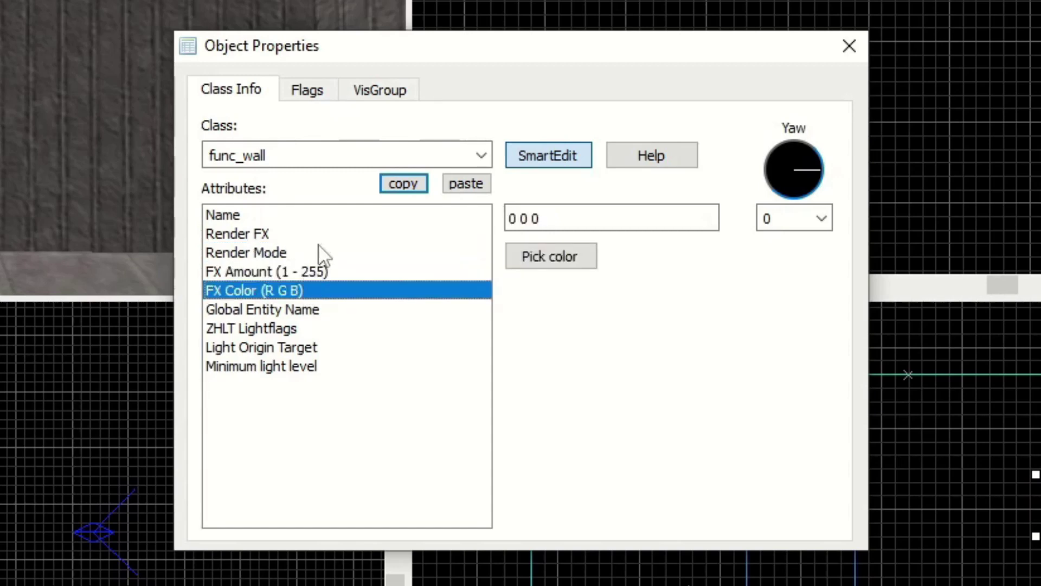
left_click(349, 252)
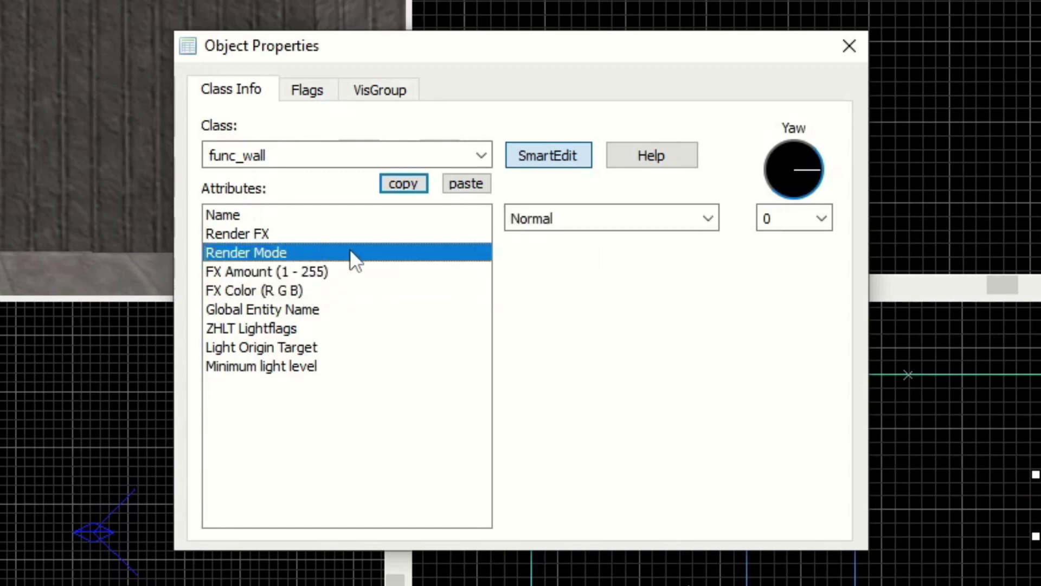
left_click(708, 218)
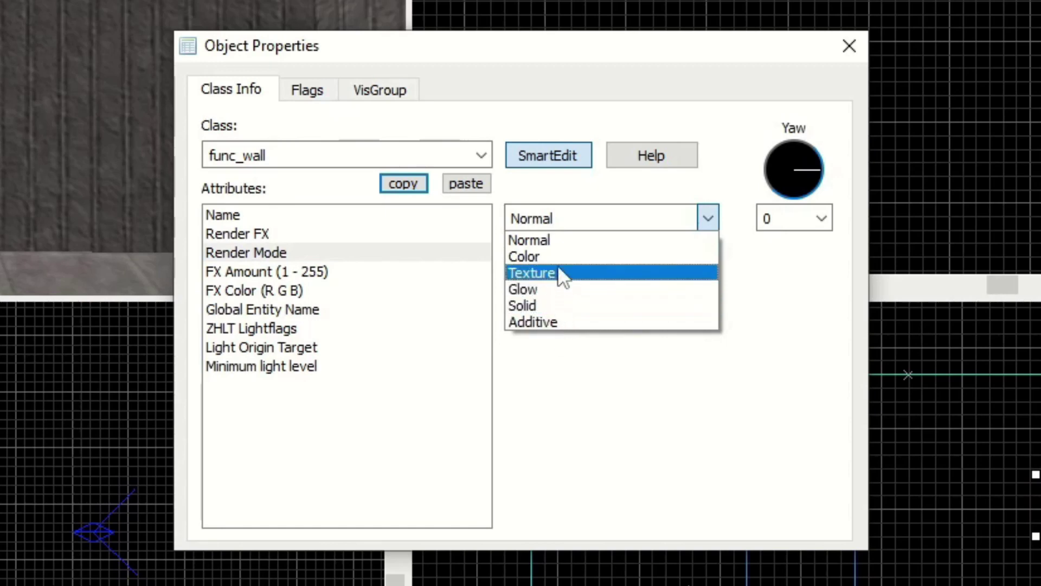
left_click(569, 197)
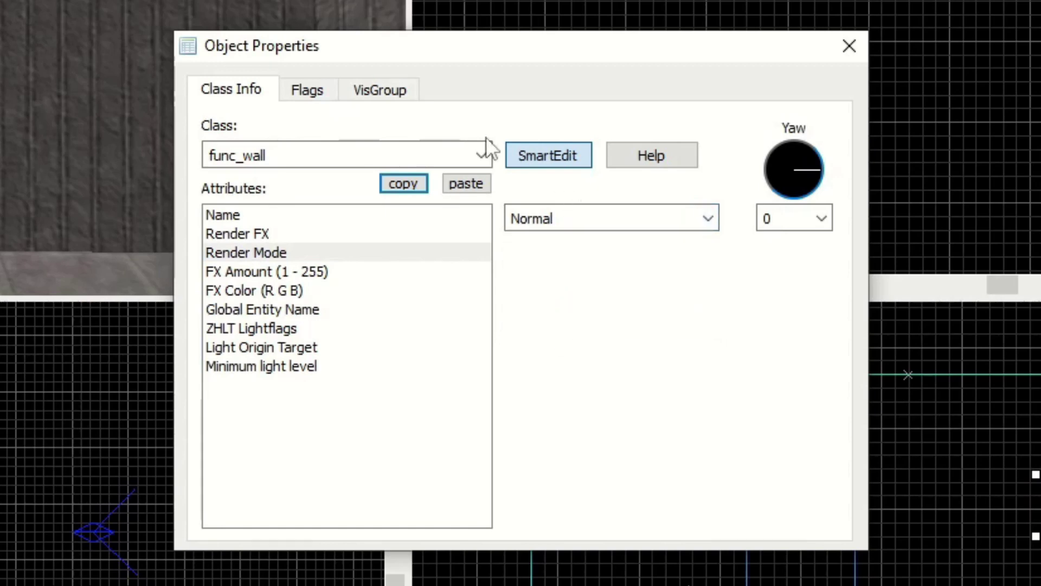
left_click(305, 93)
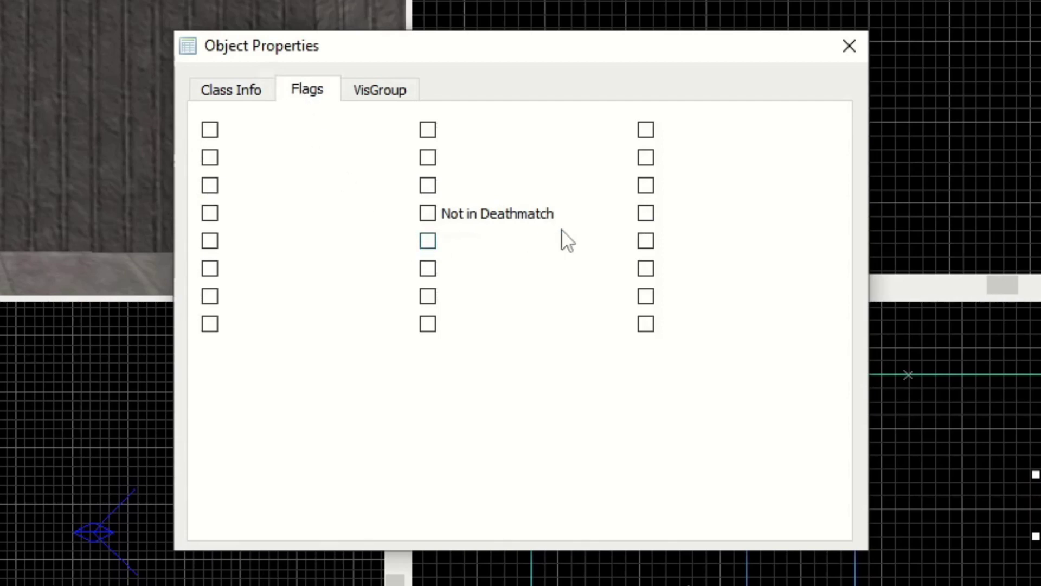
left_click(427, 213)
left_click(427, 213)
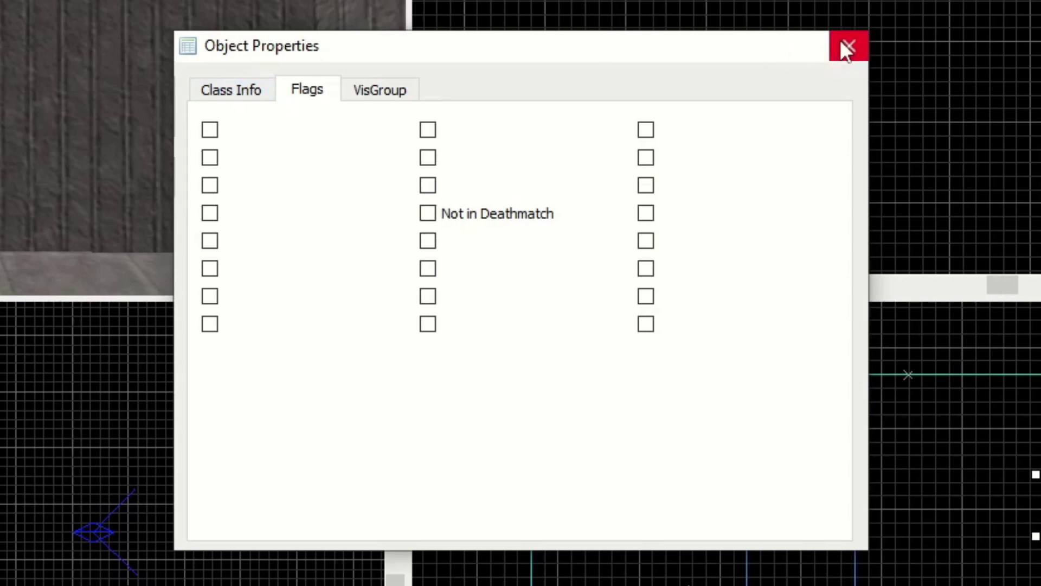
left_click(849, 46)
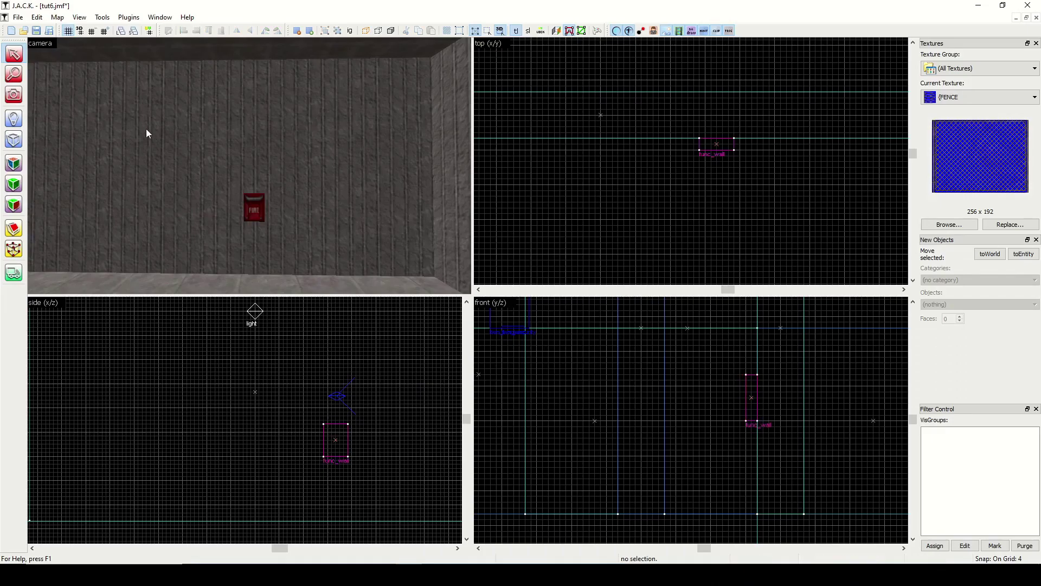
left_click(13, 95)
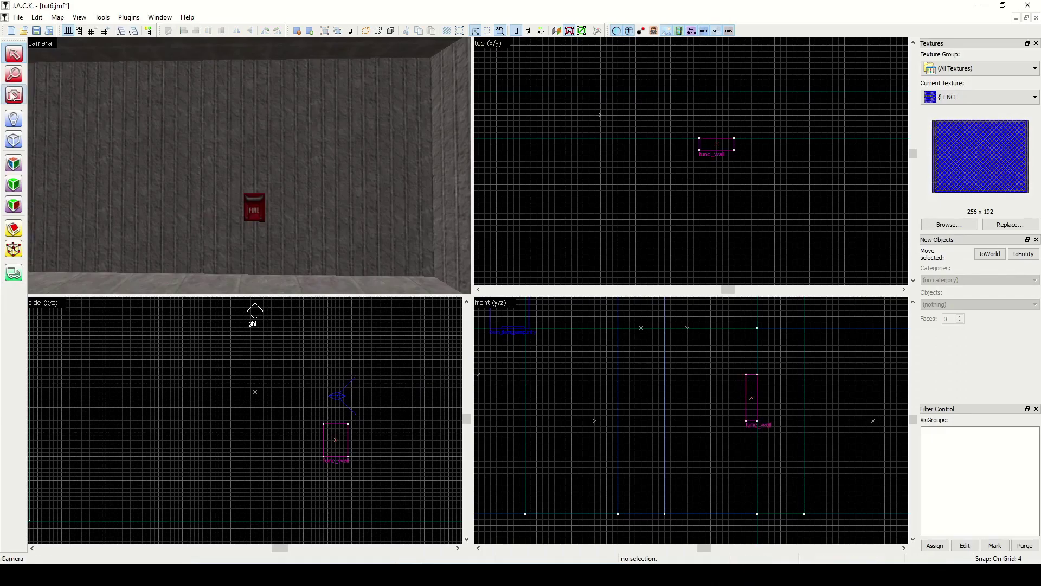
- Tilt the 3D view toward the ceiling light and switch to the Entity tool (info_player_start)
scroll(249, 165, "down", 5)
left_click_drag(249, 165, 250, 233)
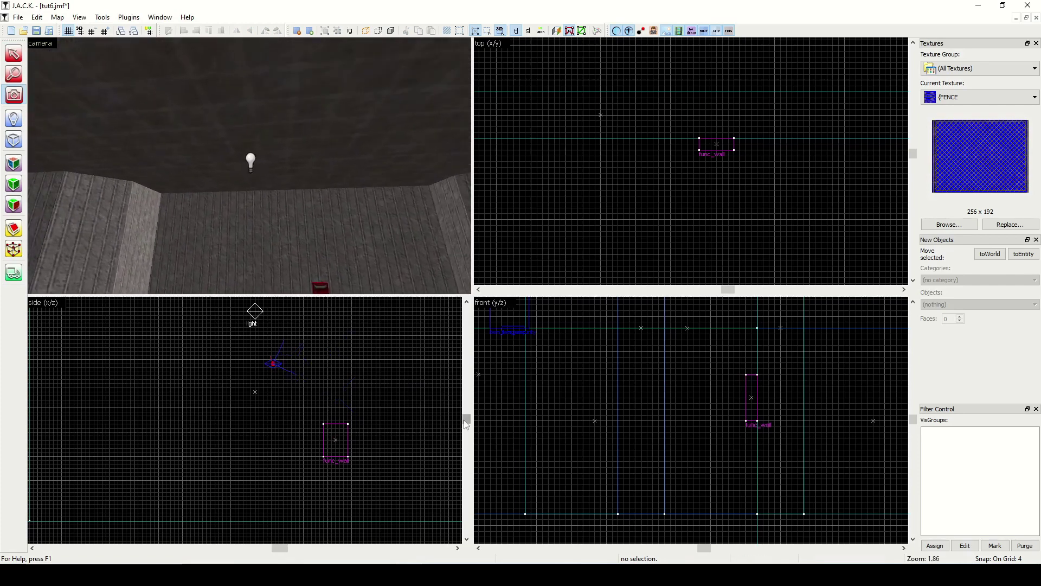
left_click_drag(465, 419, 465, 417)
key("shift+s")
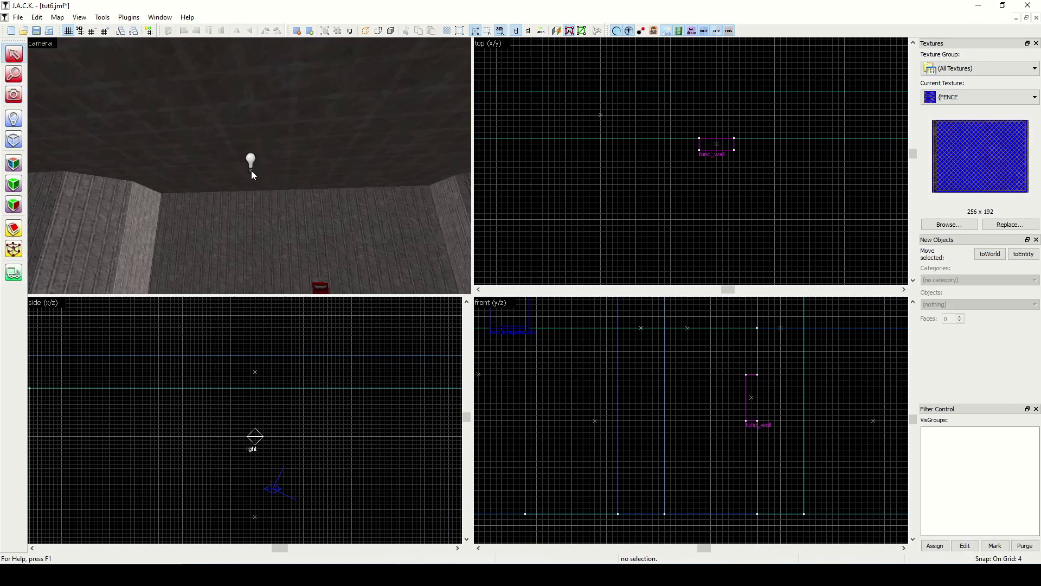
left_click(13, 119)
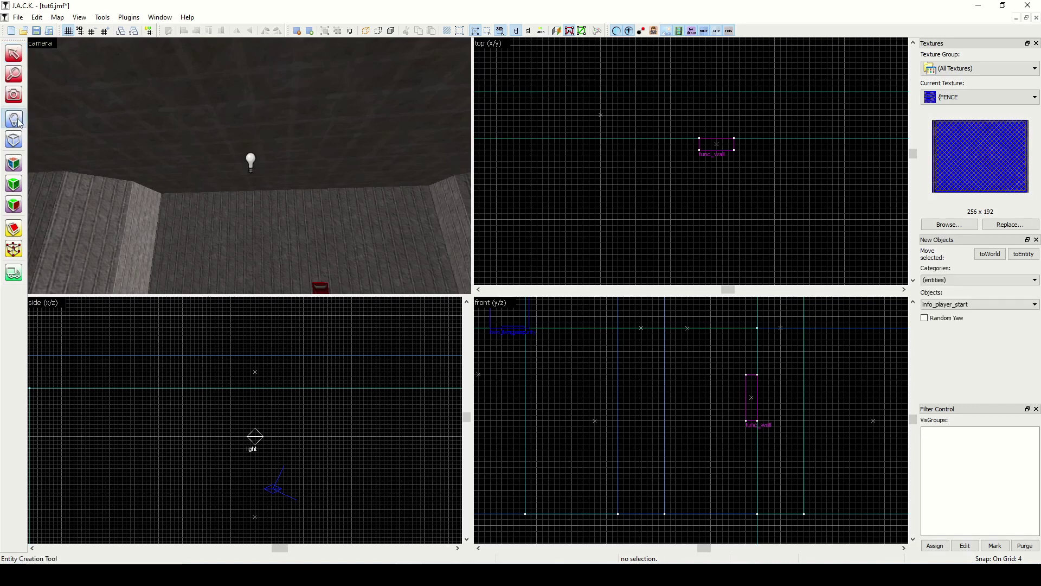
- Filter the texture browser by 'steel' and choose STEEL for new brushes
left_click(949, 225)
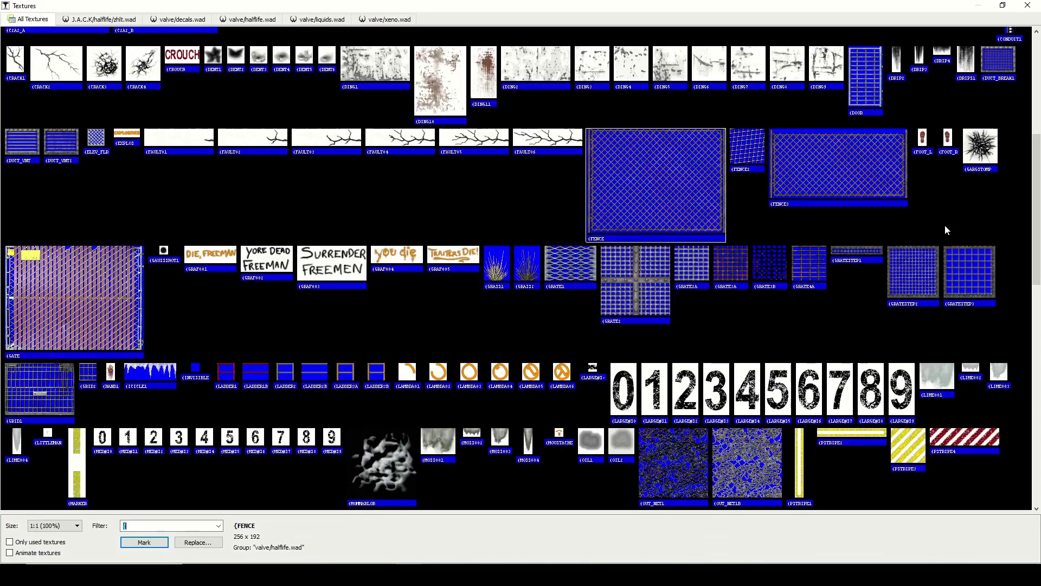
type("steel")
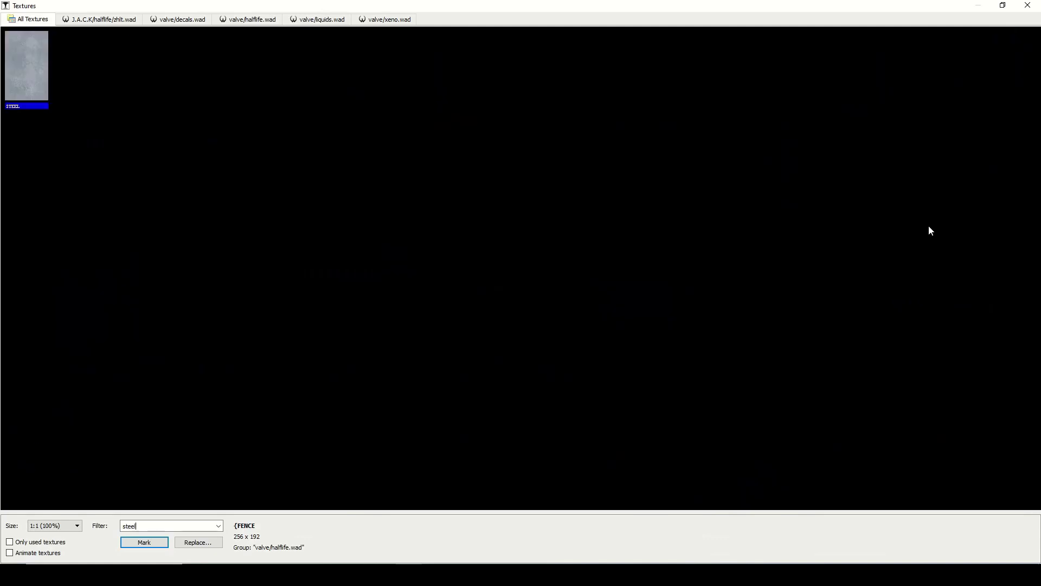
double_click(16, 74)
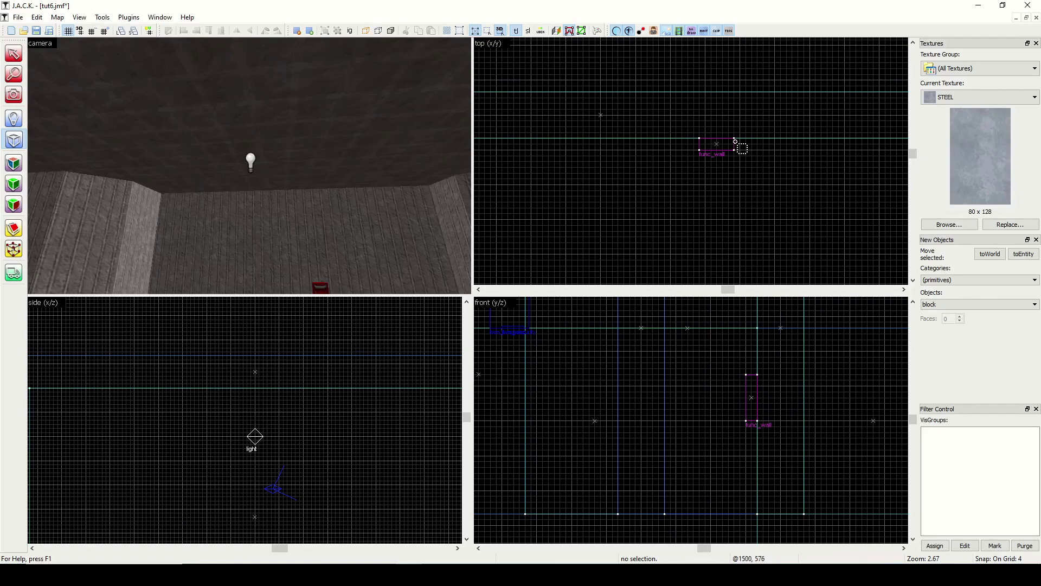
scroll(733, 181, "down", 3)
scroll(707, 259, "up", 5)
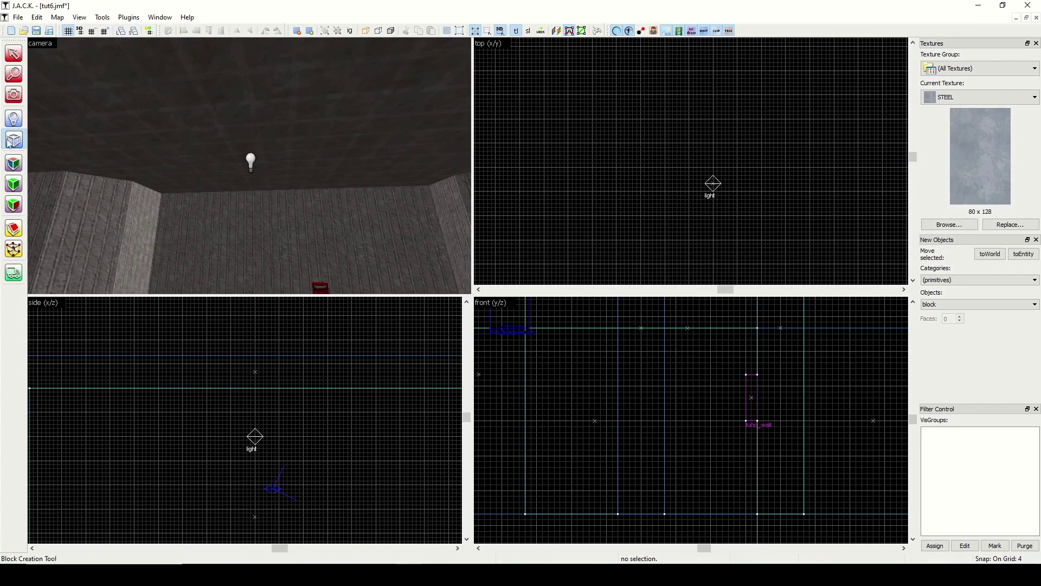
- Outline a block over the light, raise it to the ceiling and create it as a solid brush
left_click_drag(667, 141, 764, 219)
left_click_drag(713, 133, 713, 139)
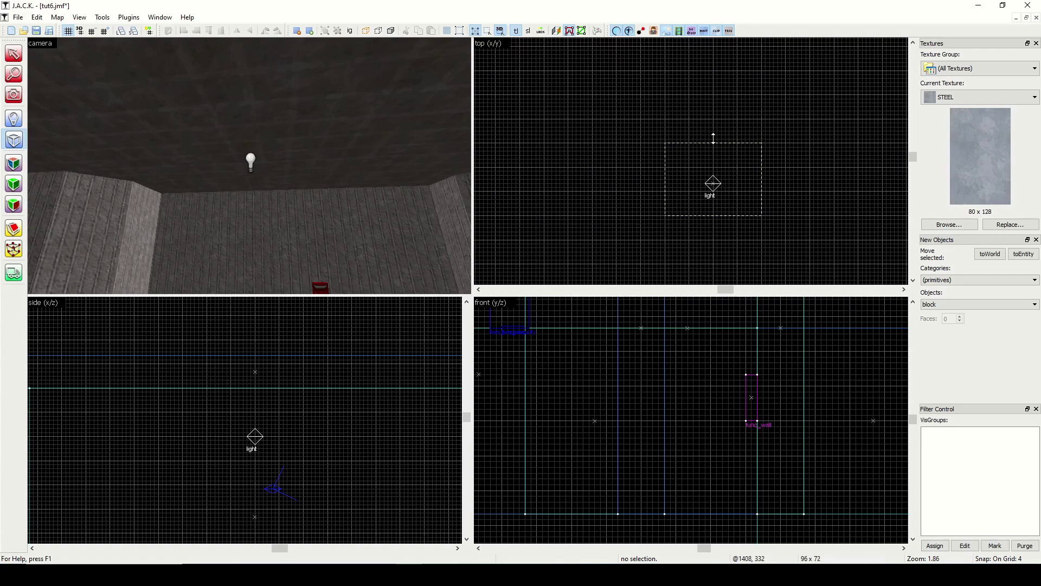
scroll(357, 408, "down", 3)
scroll(334, 452, "up", 2)
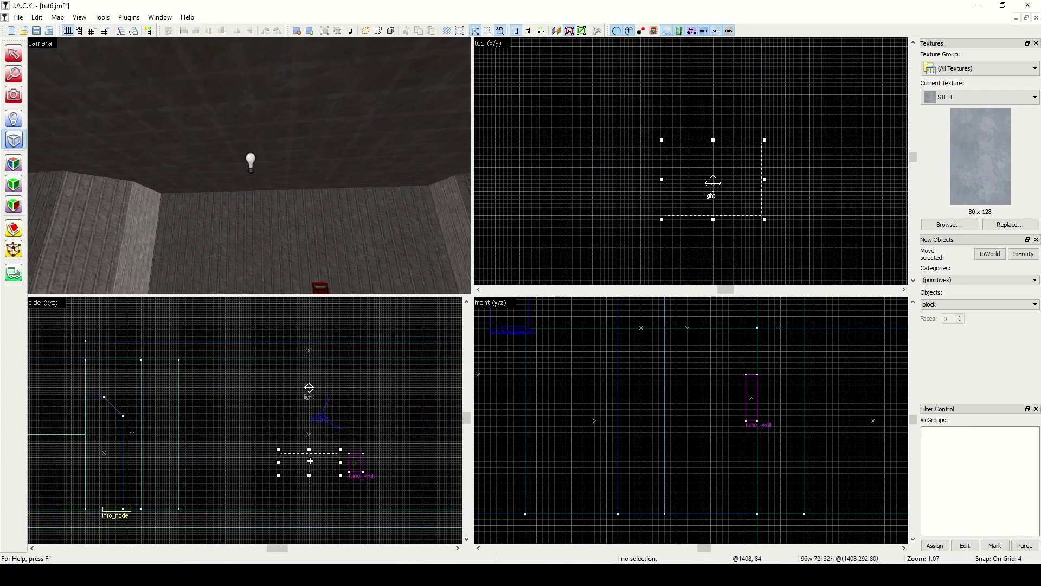
left_click_drag(313, 460, 310, 373)
right_click(316, 364)
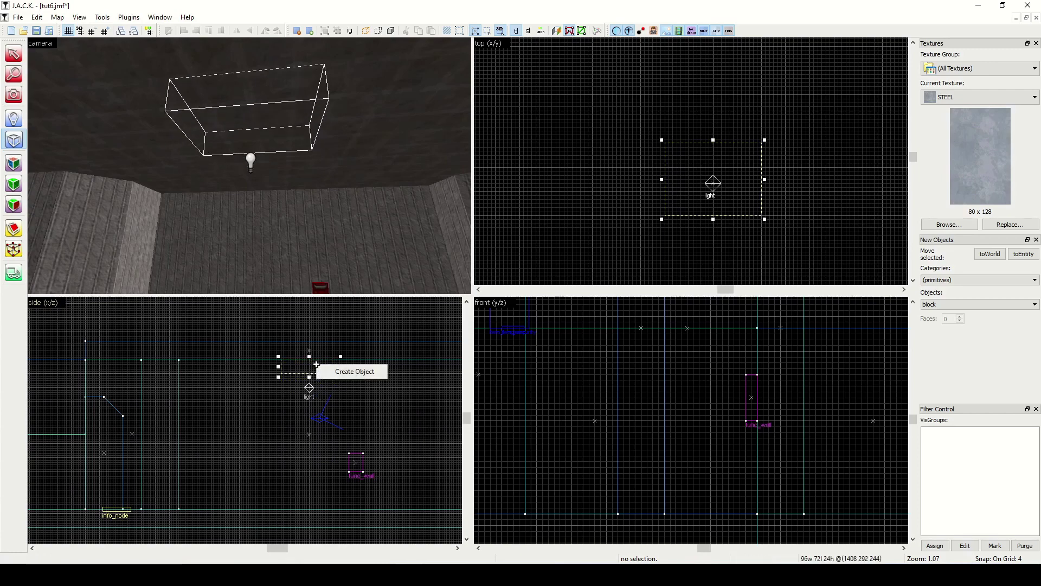
left_click(353, 371)
key("shift+c")
left_click_drag(232, 87, 250, 163)
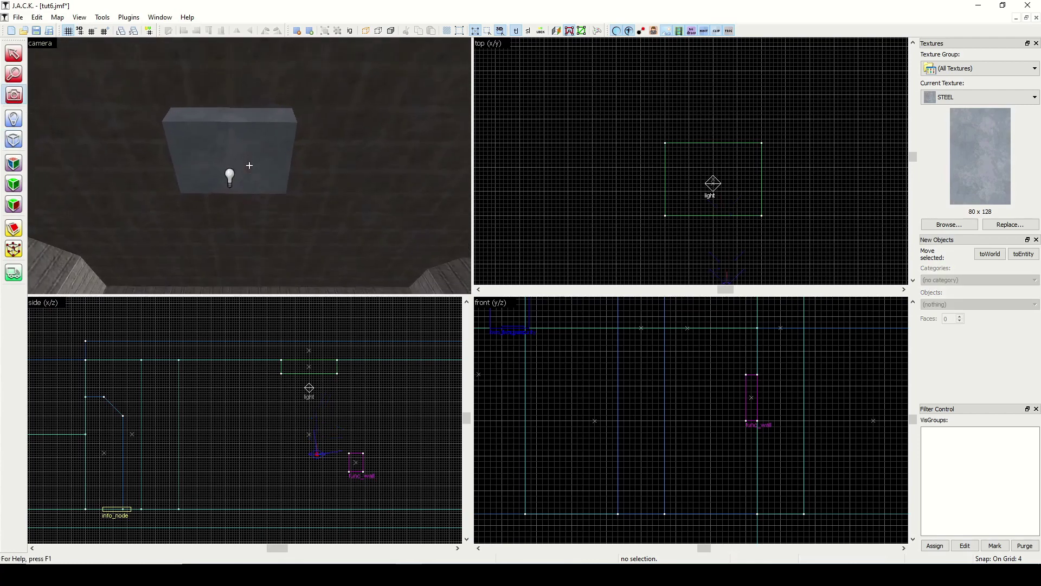
- Filter textures by '~' and paint +0~FIFTS_LGHT01 onto the ceiling block's face
left_click(944, 225)
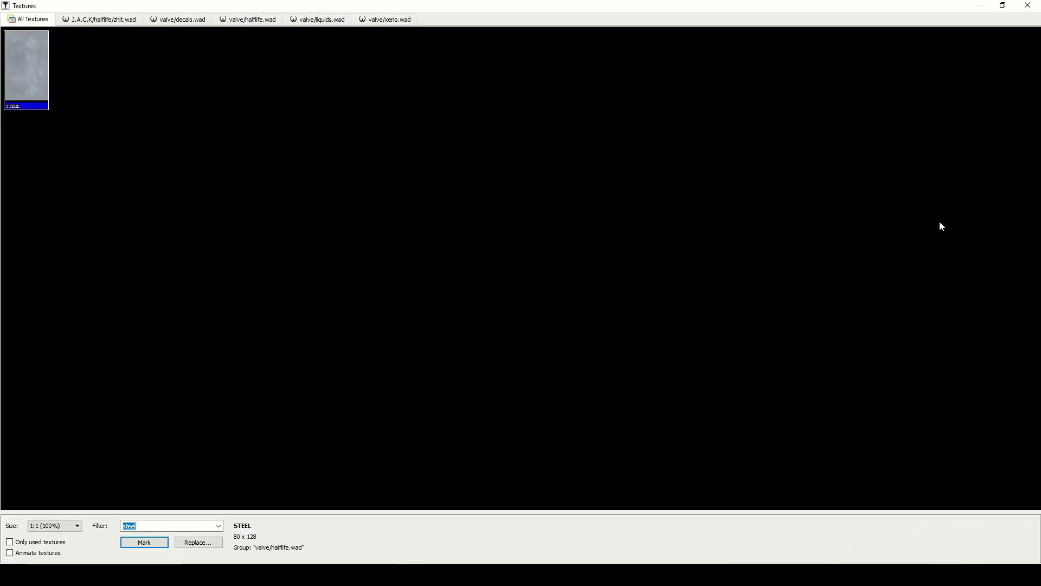
type("~")
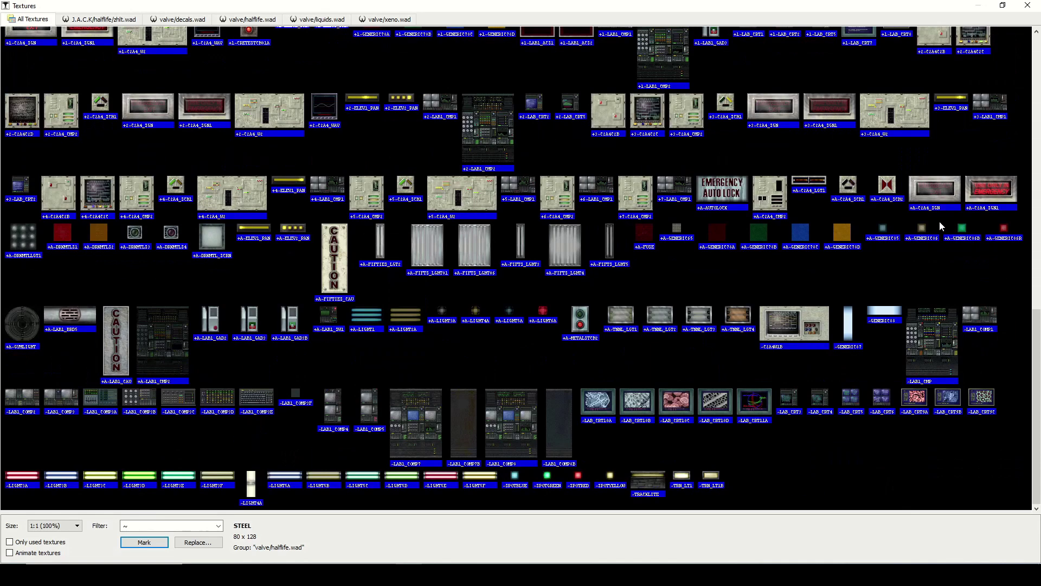
scroll(530, 142, "up", 5)
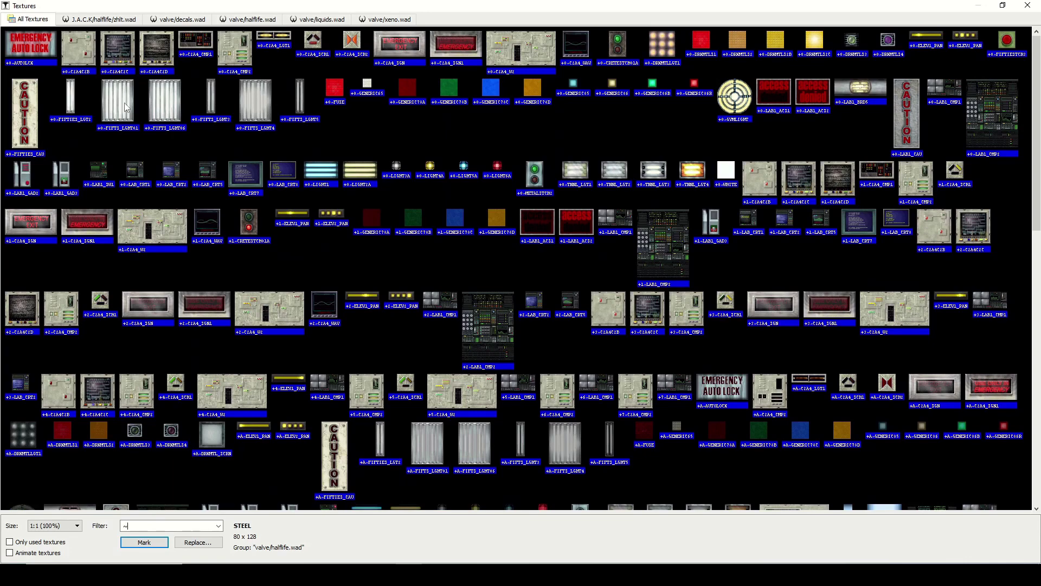
double_click(125, 107)
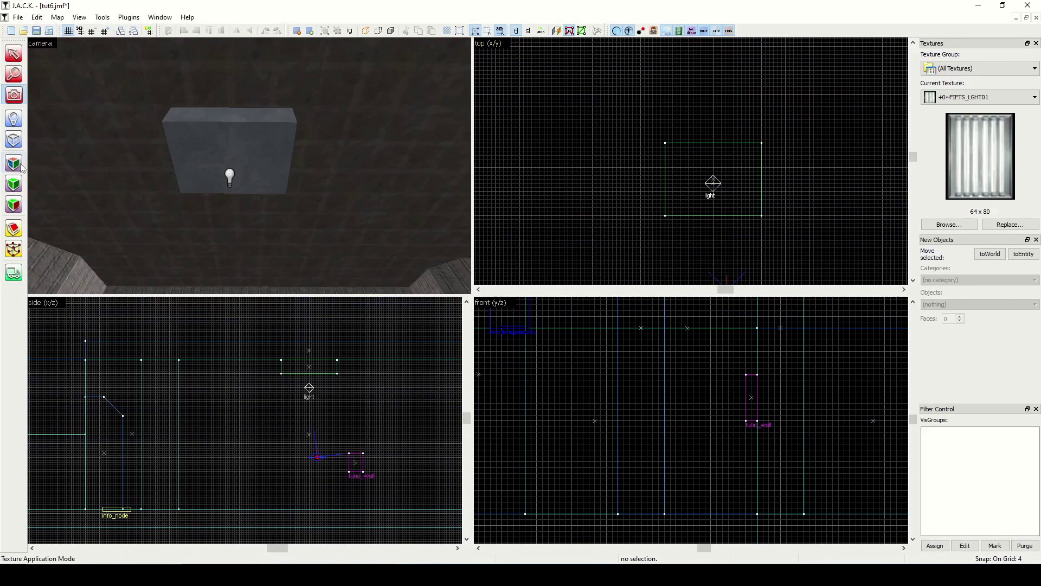
left_click(21, 165)
right_click(204, 150)
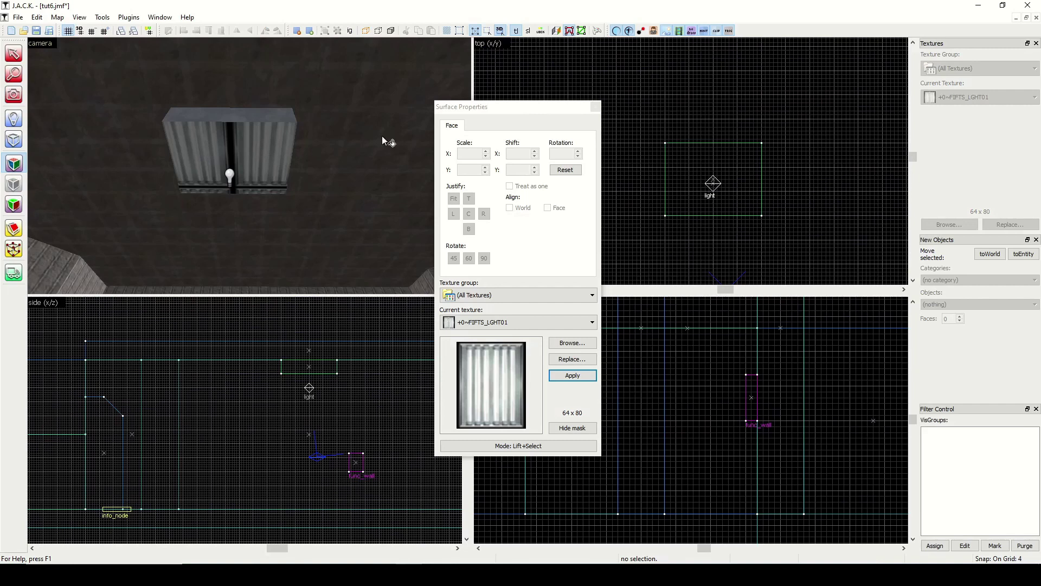
- Select the ceiling block, set grid to 8 and resize its width in the top view
left_click(595, 106)
left_click(233, 138)
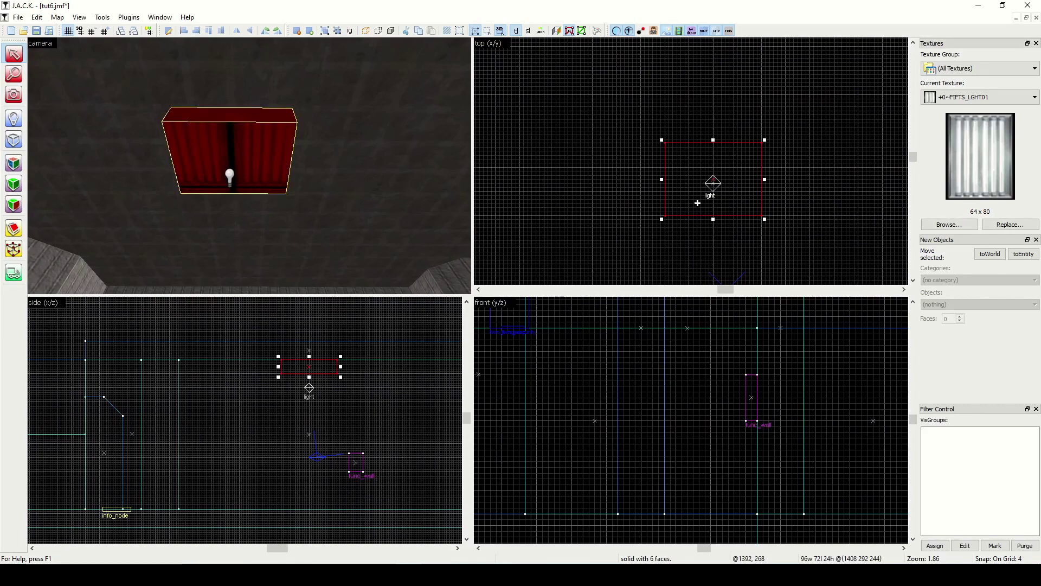
left_click(105, 32)
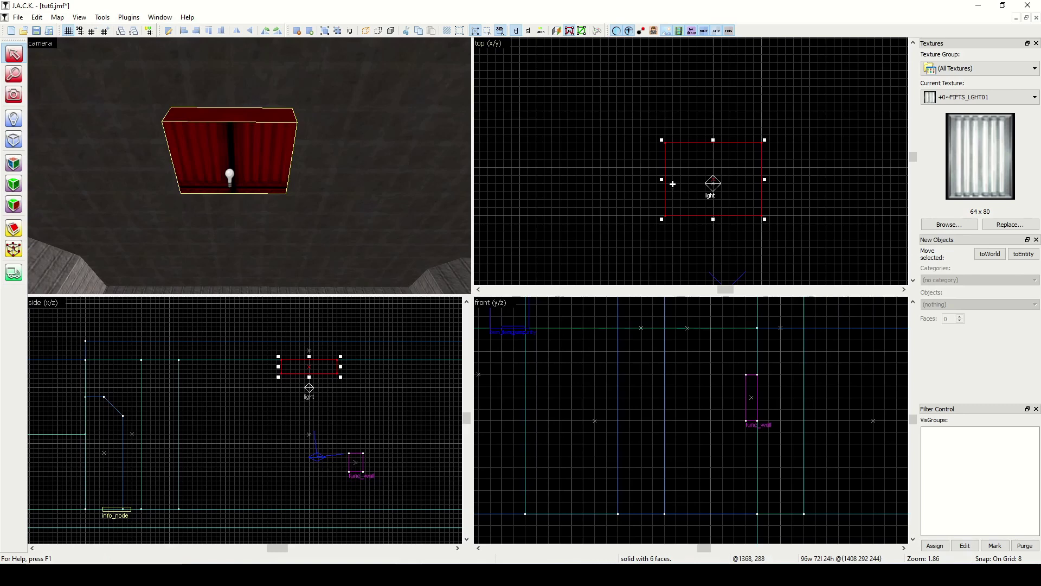
left_click_drag(660, 178, 667, 182)
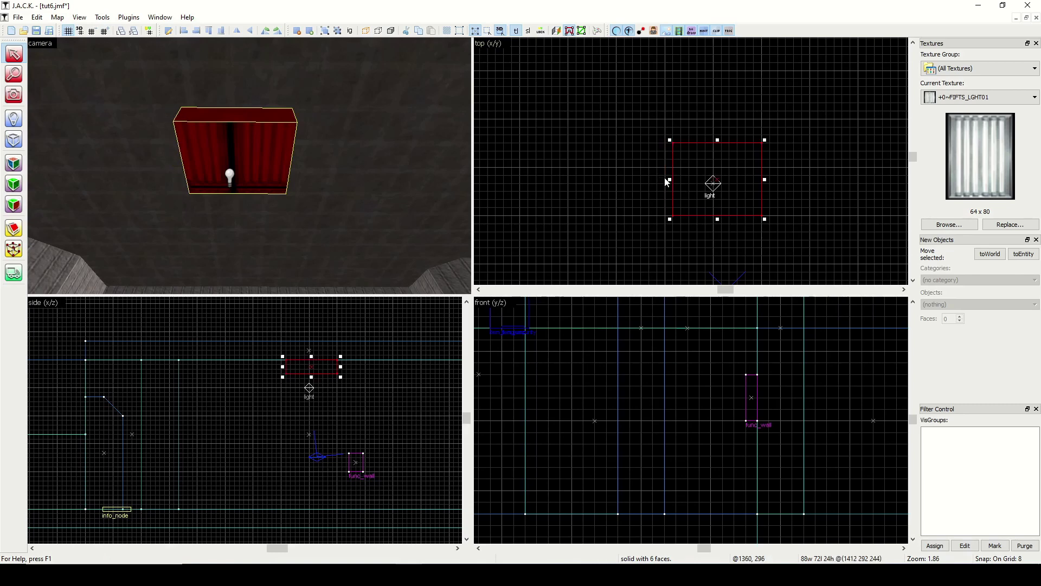
left_click_drag(765, 139, 820, 108)
left_click_drag(674, 227, 646, 239)
left_click_drag(644, 177, 708, 175)
left_click_drag(818, 177, 781, 176)
- Reselect the block and shorten it from its top and bottom edges
left_click(792, 177)
left_click(761, 175)
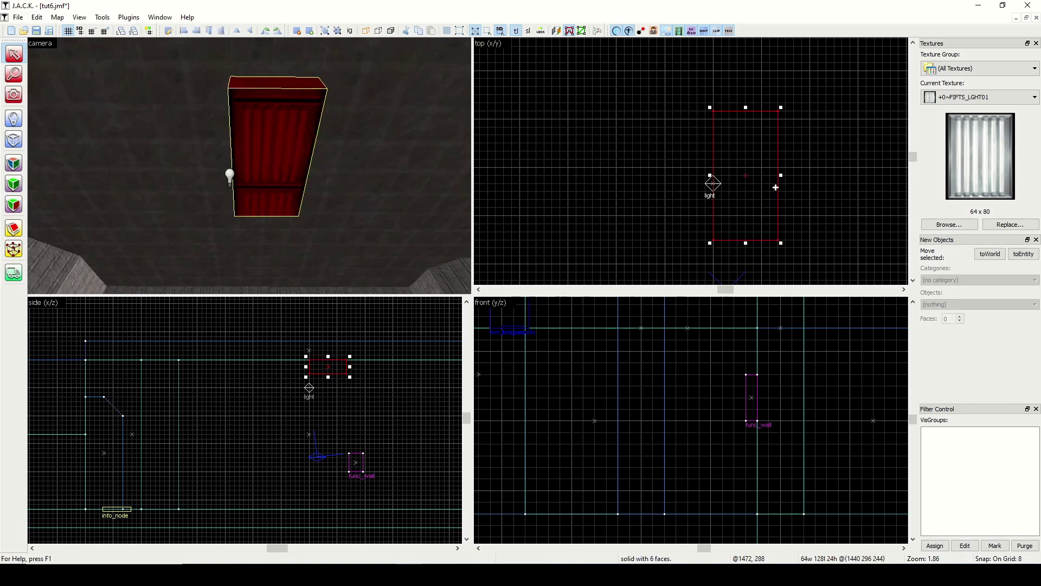
mouse_move(746, 243)
left_mouse_down()
mouse_move(745, 224)
mouse_move(747, 235)
left_mouse_up()
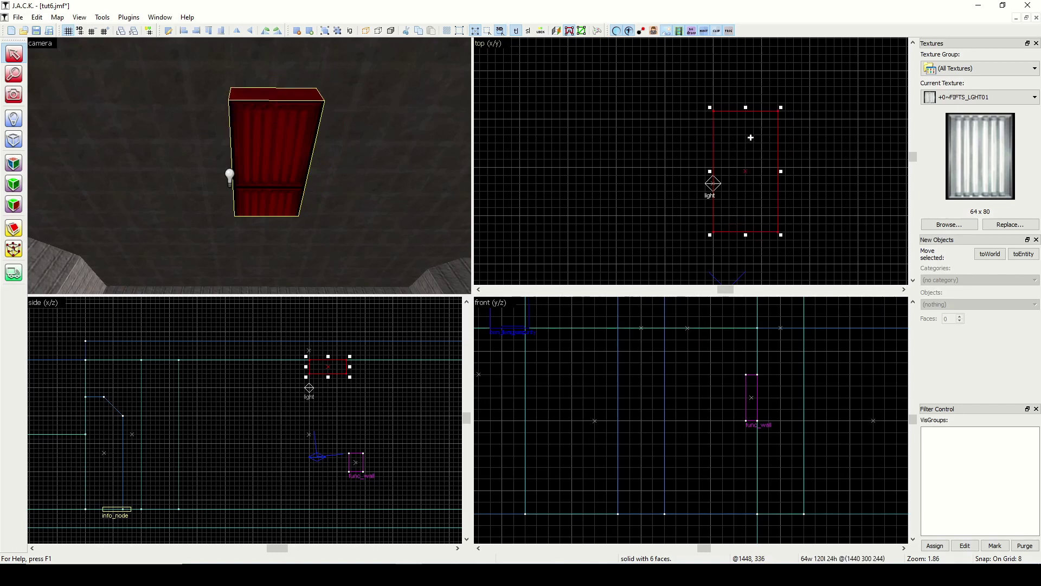
left_click_drag(746, 106, 747, 148)
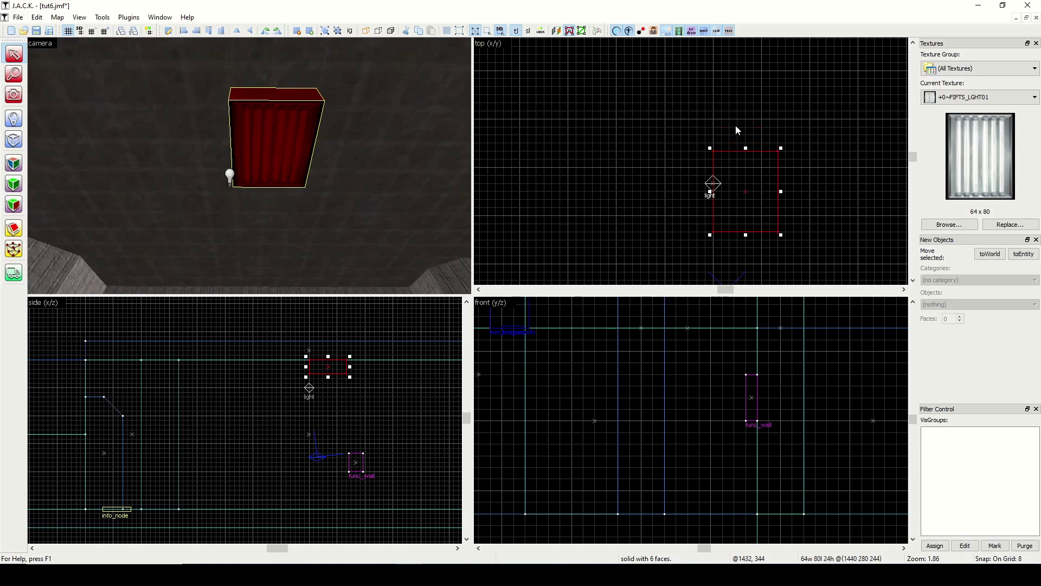
left_click(640, 112)
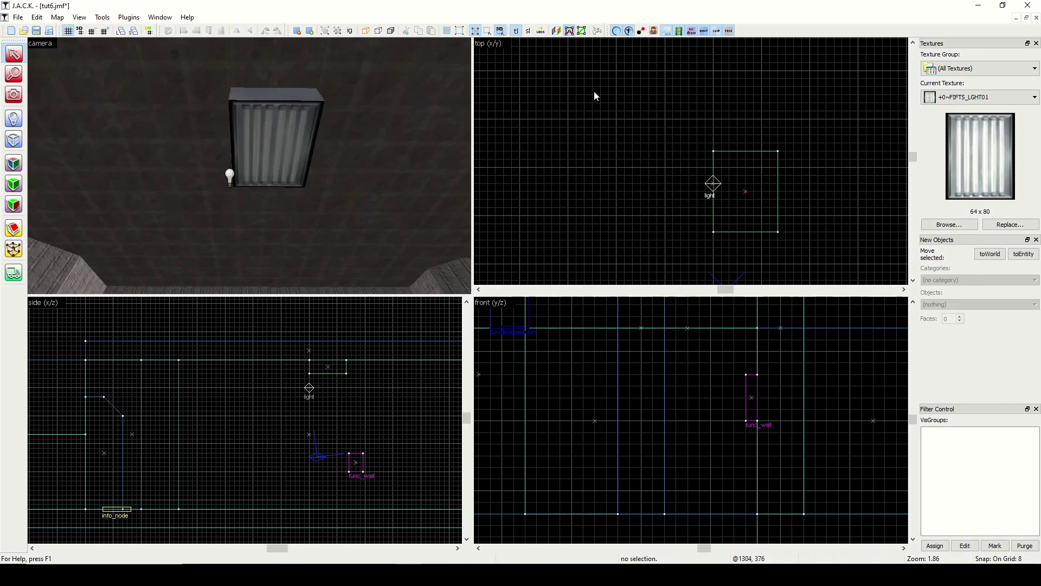
- Enable texture lock, centre the block over the light and rotate it 90°
left_click(517, 31)
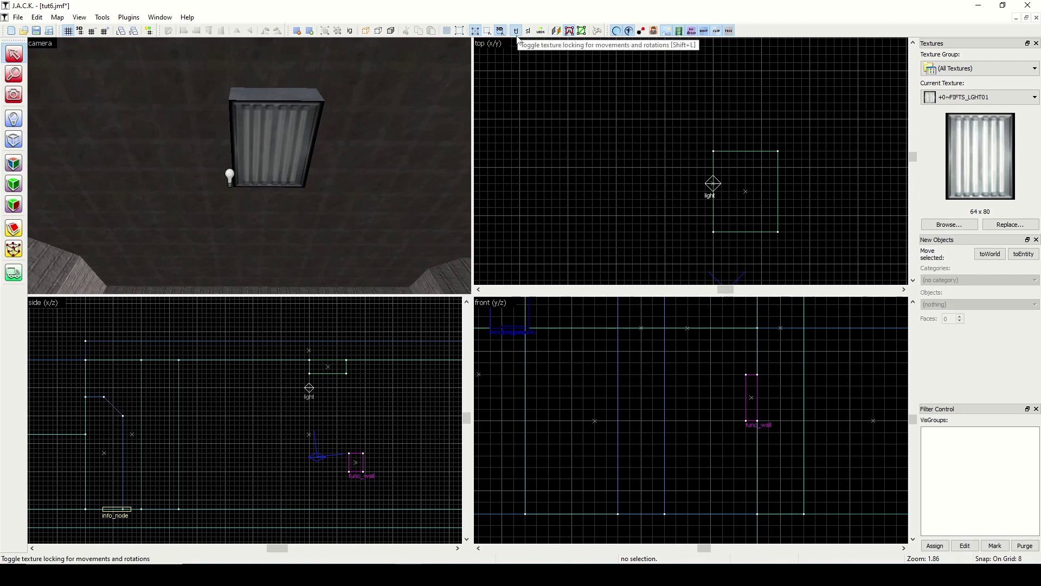
left_click(279, 114)
left_click_drag(774, 212, 740, 202)
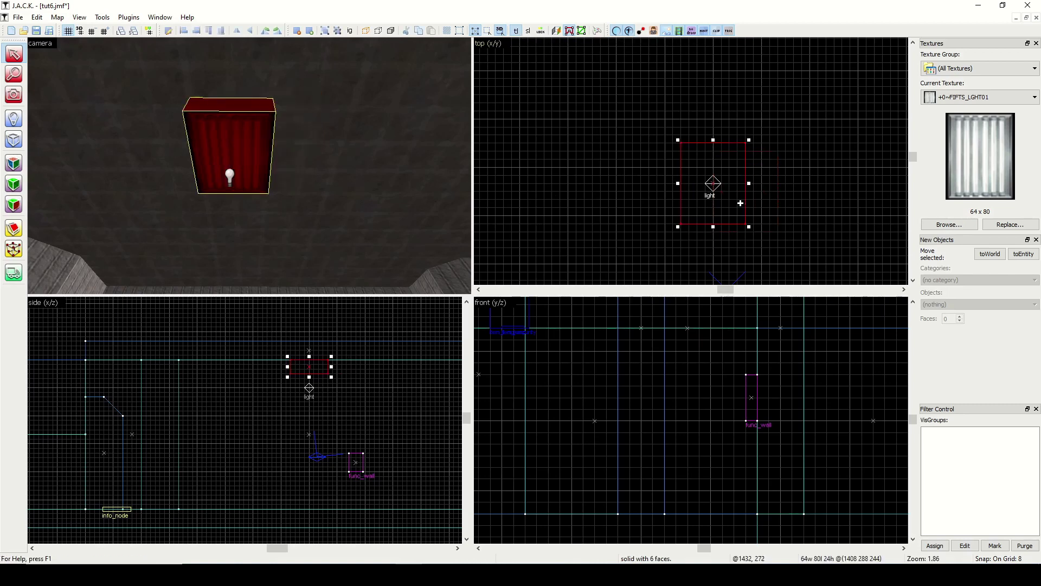
key("ctrl+r")
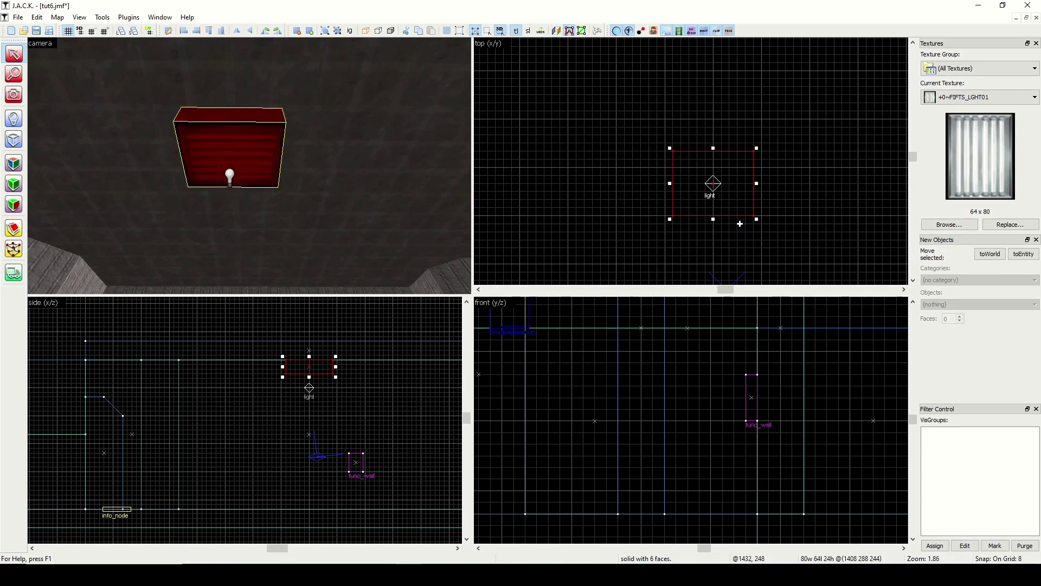